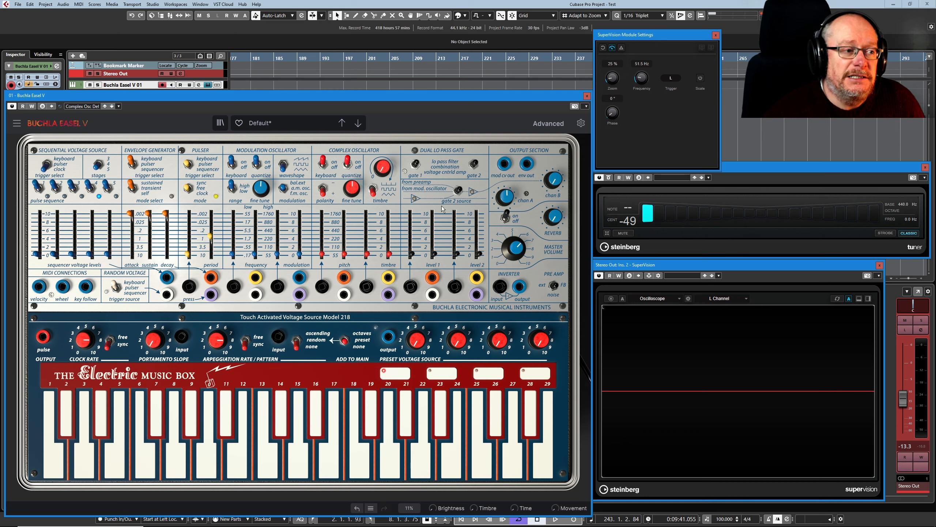
- Open, close and reopen Gate 1 Level to sound a C, then place Insight 2 over the Buchla panel
{"action": "mouse_move", "coordinate": [435, 257]}
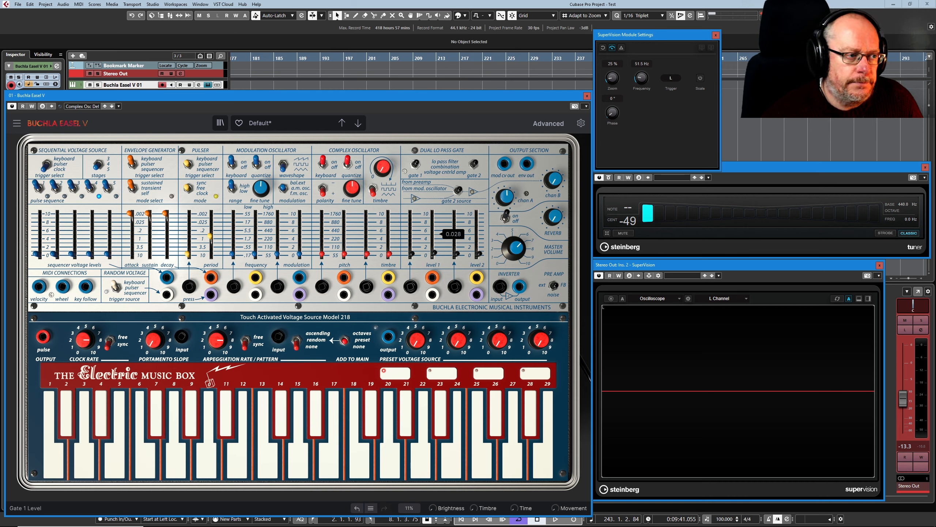
{"action": "left_click_drag", "start_coordinate": [435, 253], "coordinate": [436, 245]}
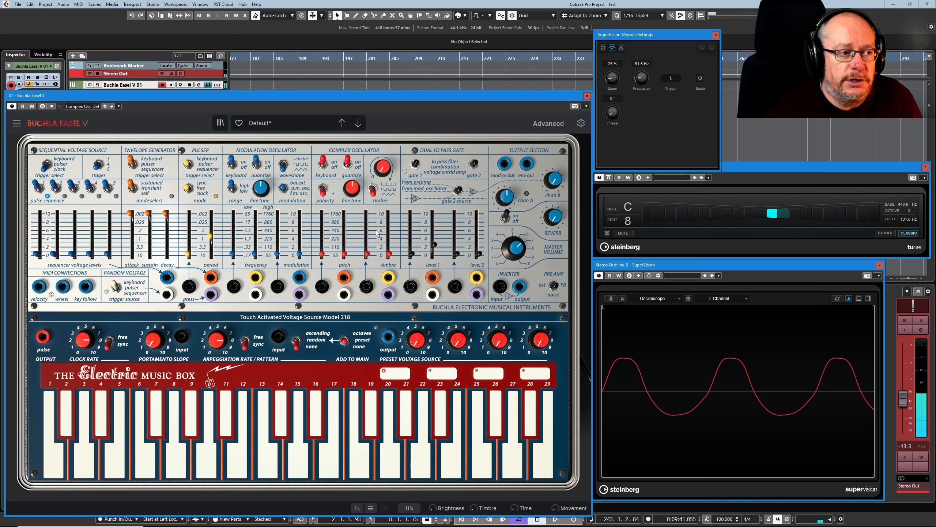
{"action": "left_click_drag", "start_coordinate": [434, 245], "coordinate": [434, 254]}
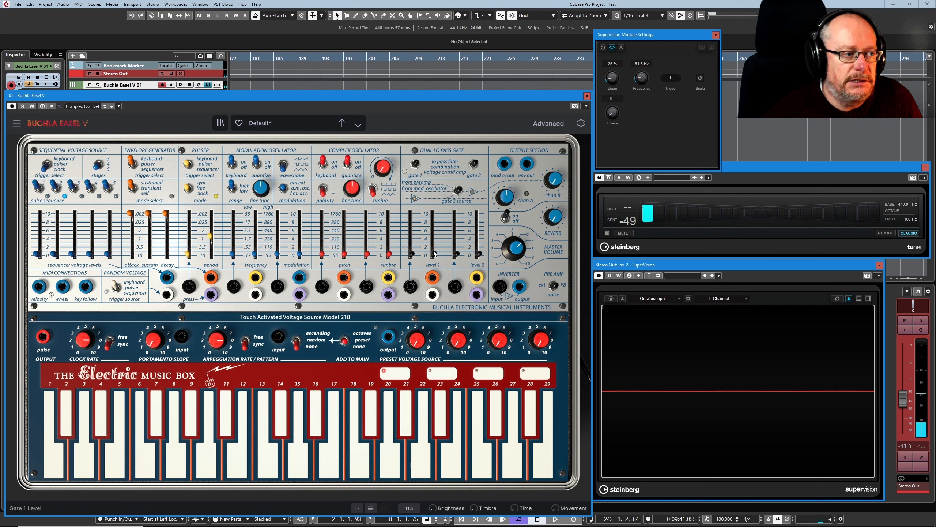
{"action": "left_click_drag", "start_coordinate": [435, 254], "coordinate": [435, 246]}
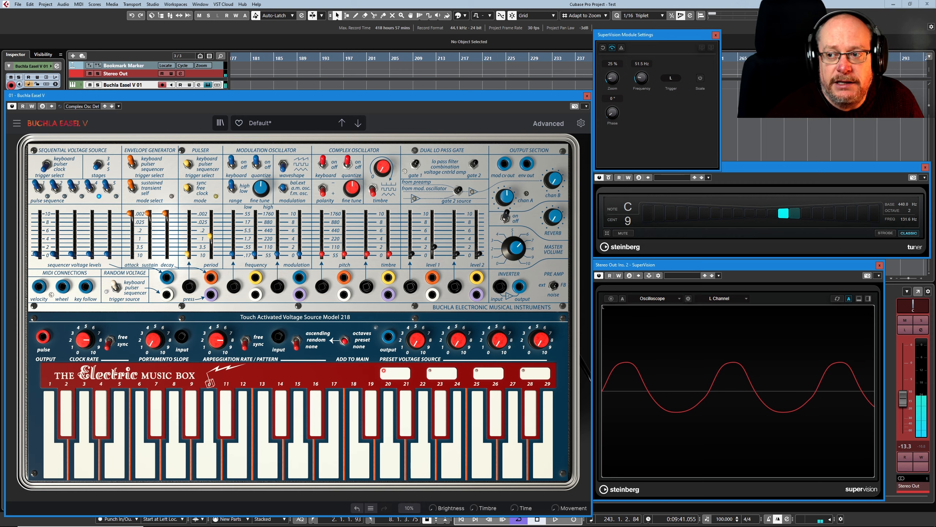
{"action": "left_click_drag", "start_coordinate": [935, 126], "coordinate": [254, 117]}
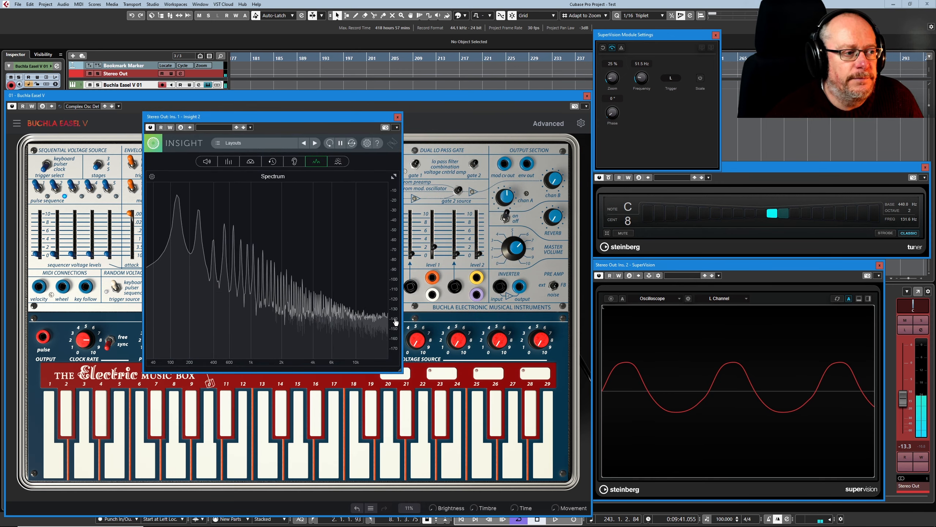
- Widen the Insight 2 window to inspect the oscillator's harmonic peaks
{"action": "left_click_drag", "start_coordinate": [401, 318], "coordinate": [563, 295]}
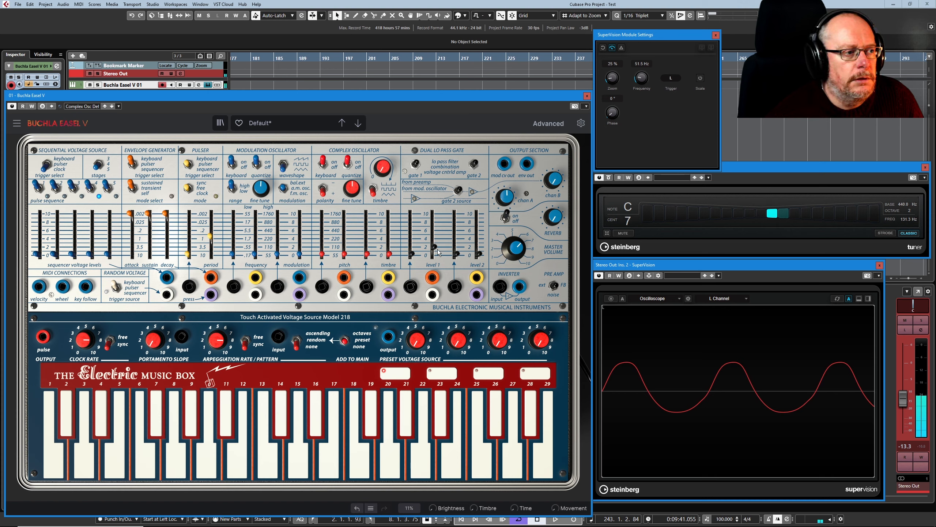
- Drop Gate 1 Level to 0, then raise it to 0.148 for a clean sine
{"action": "left_click_drag", "start_coordinate": [437, 249], "coordinate": [435, 250]}
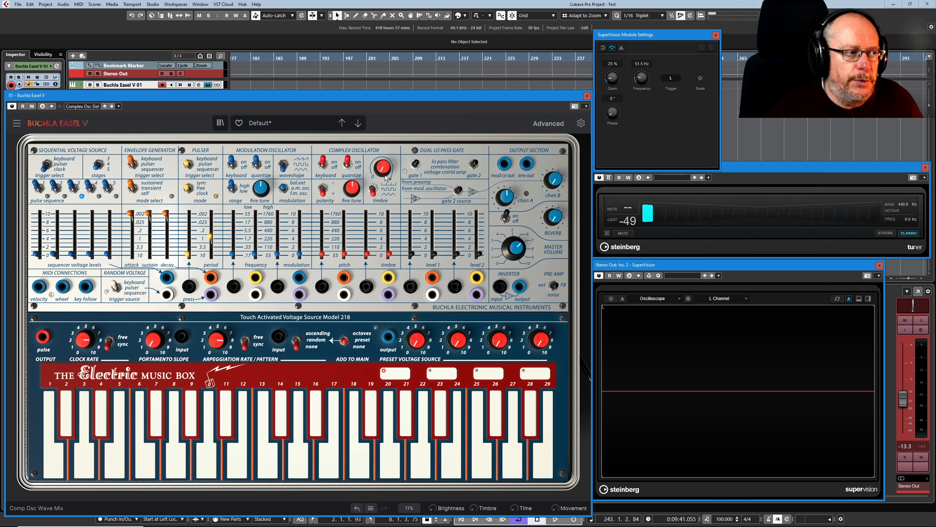
{"action": "mouse_move", "coordinate": [379, 167]}
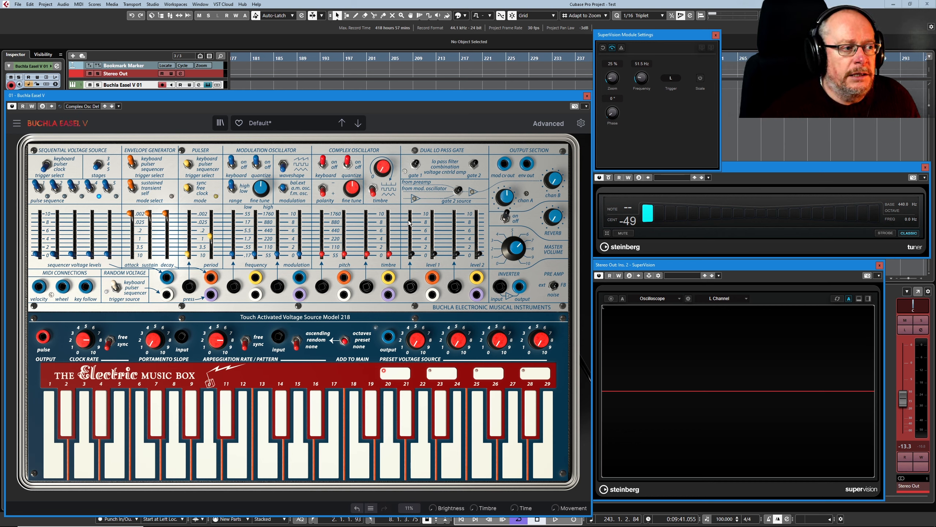
{"action": "mouse_move", "coordinate": [391, 257]}
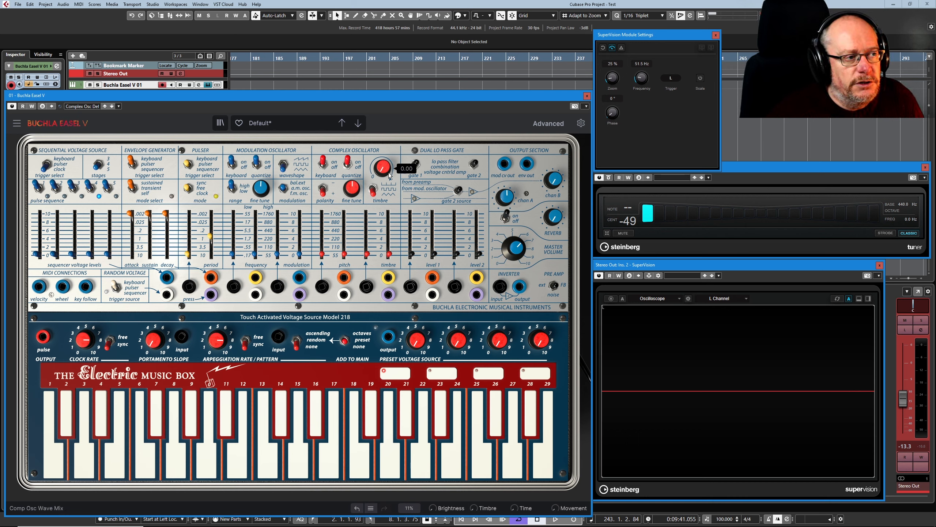
{"action": "mouse_move", "coordinate": [437, 257]}
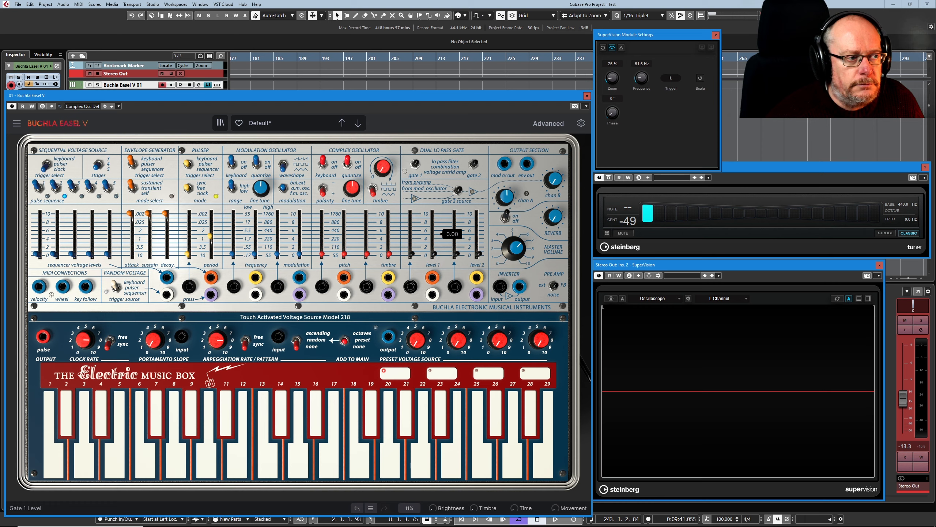
{"action": "left_click_drag", "start_coordinate": [435, 255], "coordinate": [435, 247]}
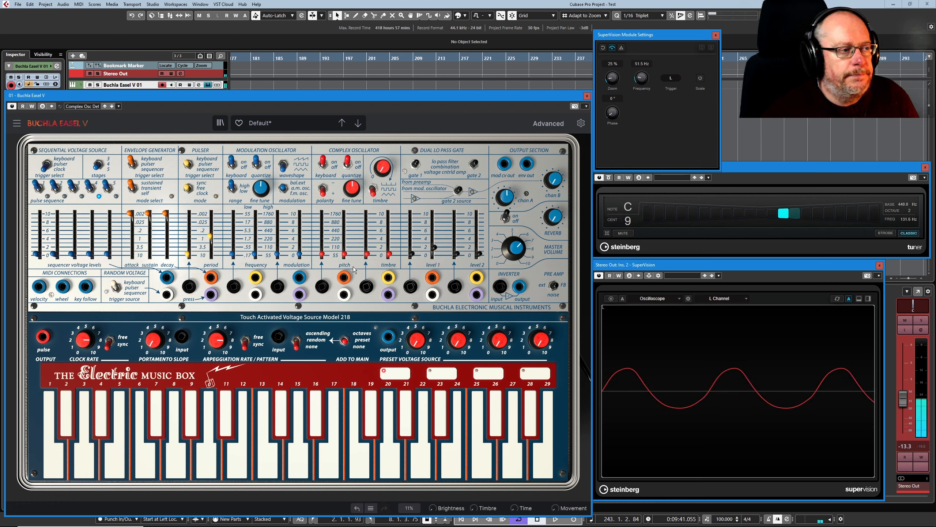
{"action": "mouse_move", "coordinate": [383, 170]}
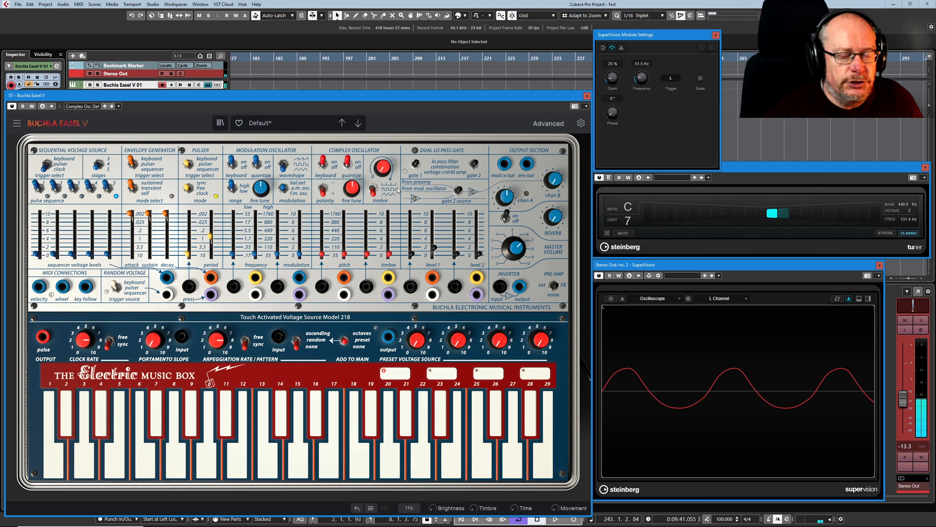
- Push the Complex Oscillator wave mix up to 0.936, then settle it at 0.288
{"action": "left_click_drag", "start_coordinate": [383, 174], "coordinate": [383, 162]}
{"action": "left_click_drag", "start_coordinate": [517, 250], "coordinate": [517, 255]}
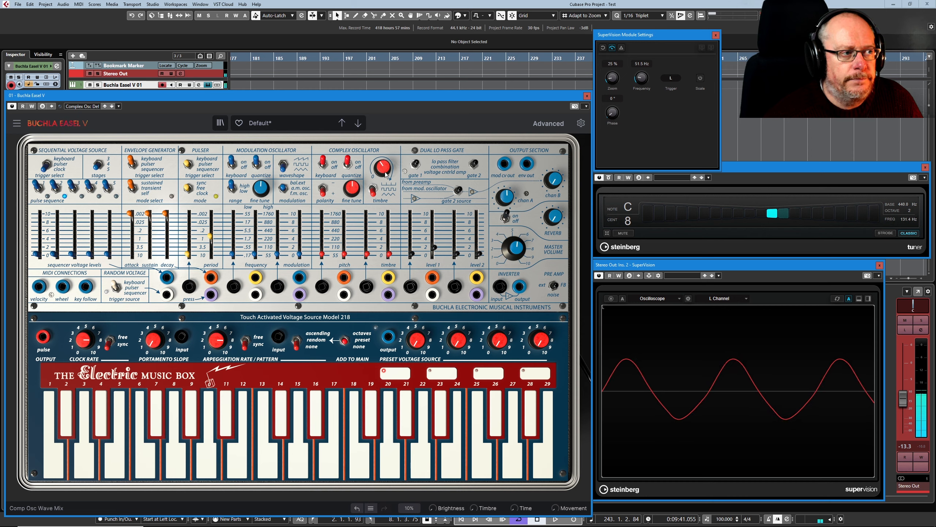
{"action": "mouse_move", "coordinate": [393, 184]}
{"action": "left_mouse_down"}
{"action": "mouse_move", "coordinate": [393, 159]}
{"action": "mouse_move", "coordinate": [393, 195]}
{"action": "left_mouse_up"}
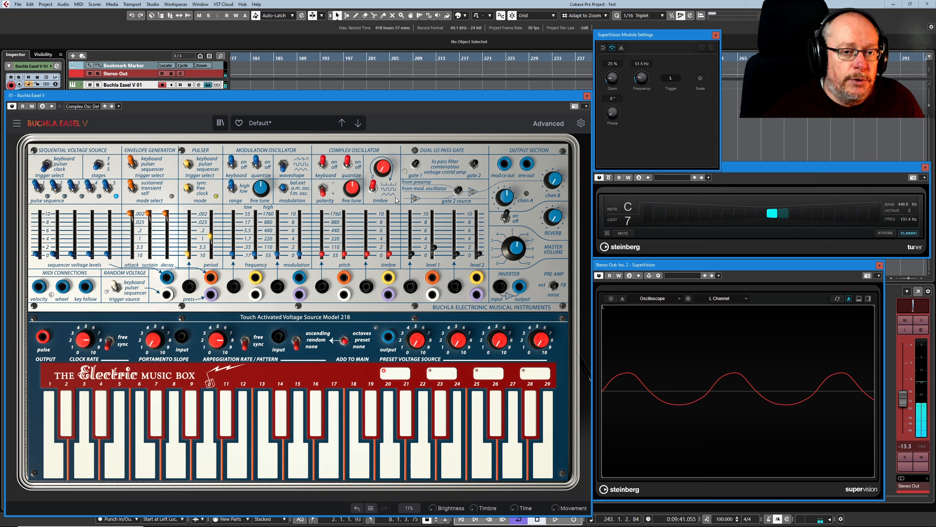
- Set the Complex Oscillator timbre to 0.268, then bring Gate 1 Level down to 0
{"action": "mouse_move", "coordinate": [385, 171]}
{"action": "mouse_move", "coordinate": [384, 172]}
{"action": "left_mouse_down"}
{"action": "mouse_move", "coordinate": [385, 113]}
{"action": "mouse_move", "coordinate": [384, 195]}
{"action": "mouse_move", "coordinate": [382, 97]}
{"action": "mouse_move", "coordinate": [381, 171]}
{"action": "left_mouse_up"}
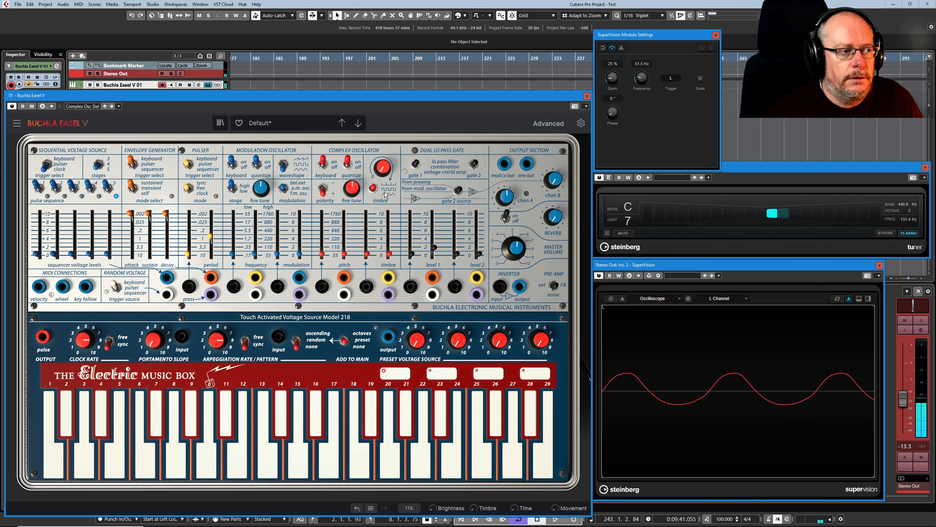
{"action": "left_click_drag", "start_coordinate": [434, 248], "coordinate": [434, 256]}
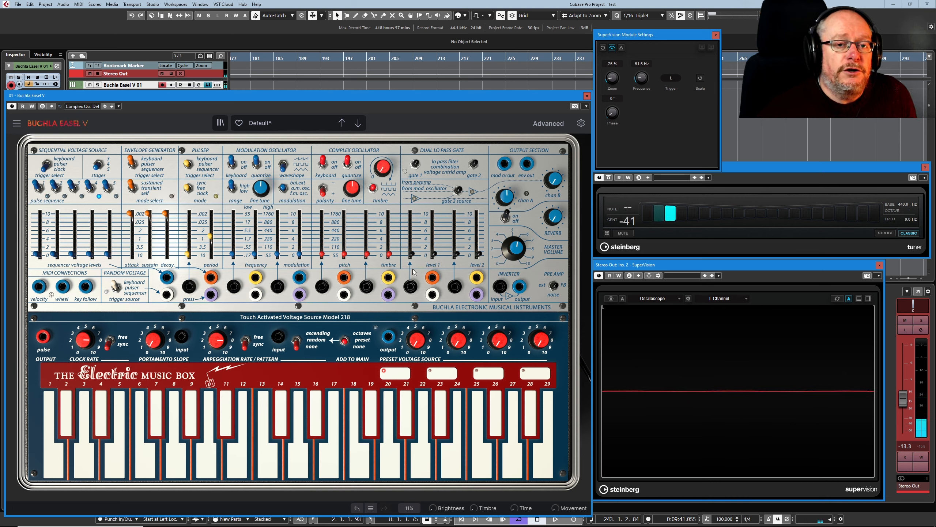
{"action": "mouse_move", "coordinate": [381, 169]}
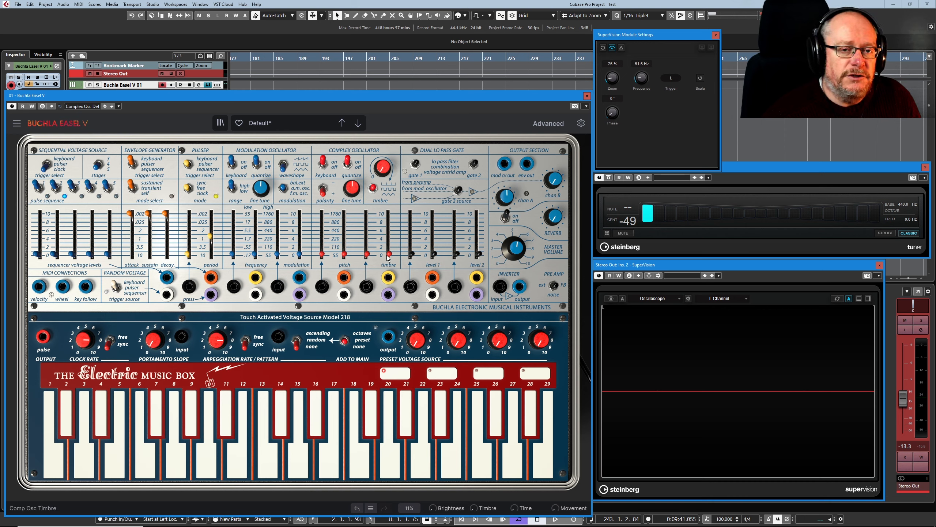
{"action": "mouse_move", "coordinate": [390, 252]}
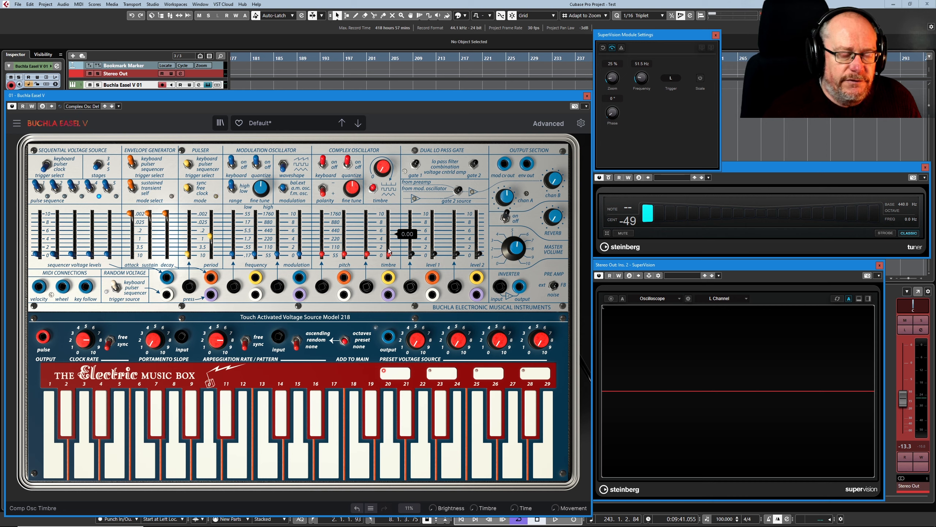
{"action": "mouse_move", "coordinate": [456, 256]}
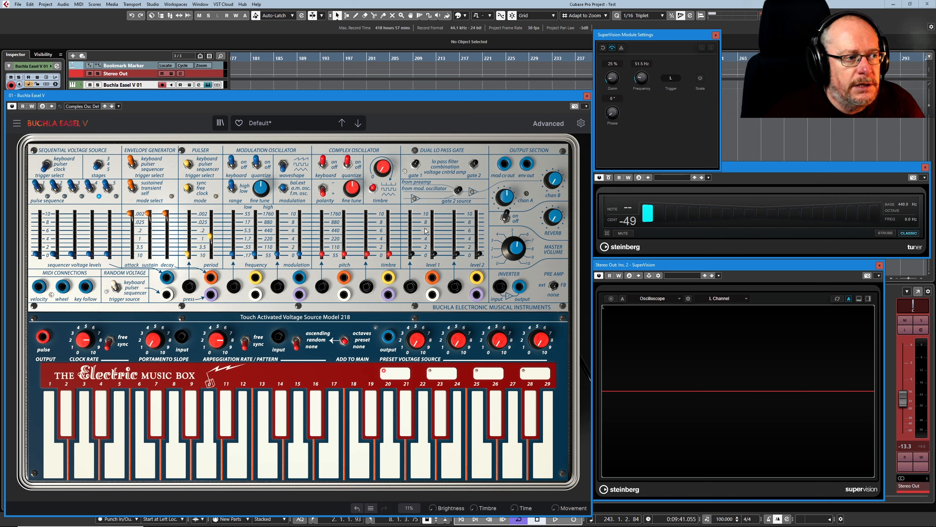
- Open Gate 1 Level to about 0.108 and edge Comp Osc Timbre up to 0.124
{"action": "left_click_drag", "start_coordinate": [435, 255], "coordinate": [434, 248]}
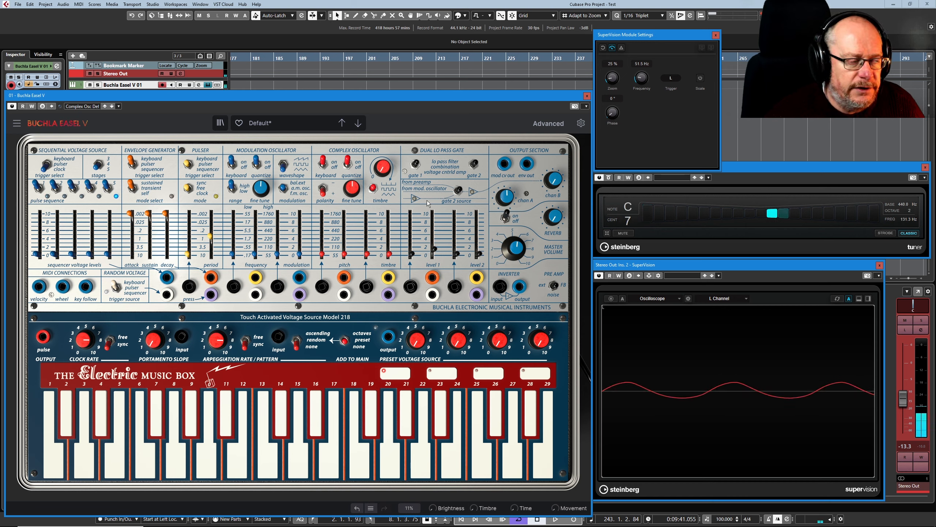
{"action": "mouse_move", "coordinate": [390, 255]}
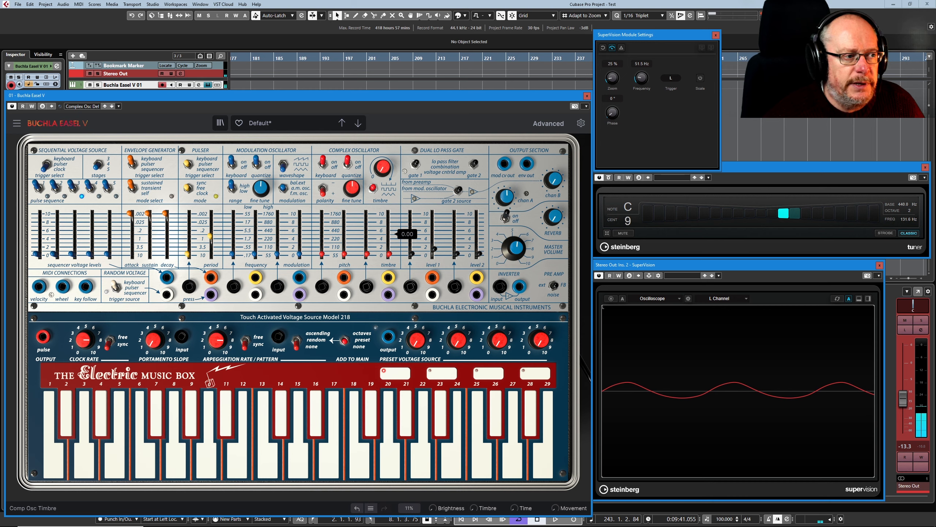
{"action": "left_click_drag", "start_coordinate": [390, 256], "coordinate": [390, 253]}
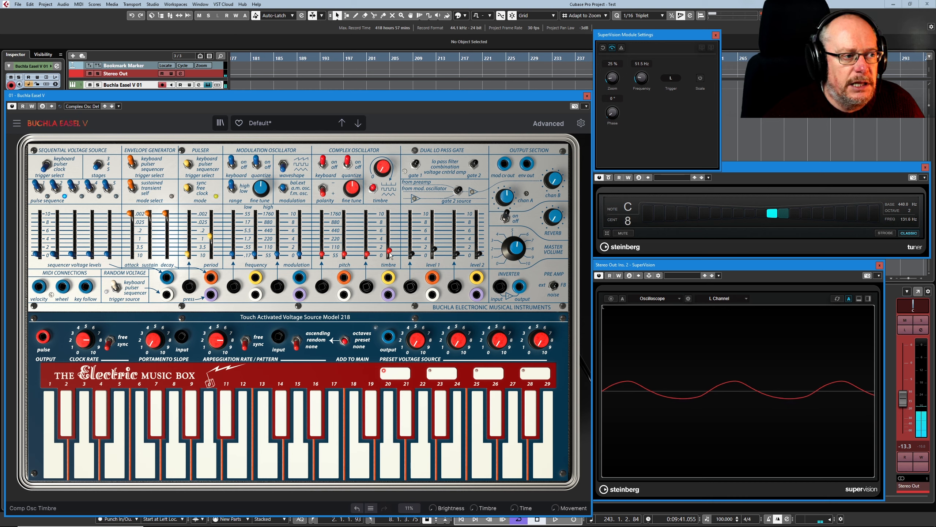
{"action": "mouse_move", "coordinate": [435, 249]}
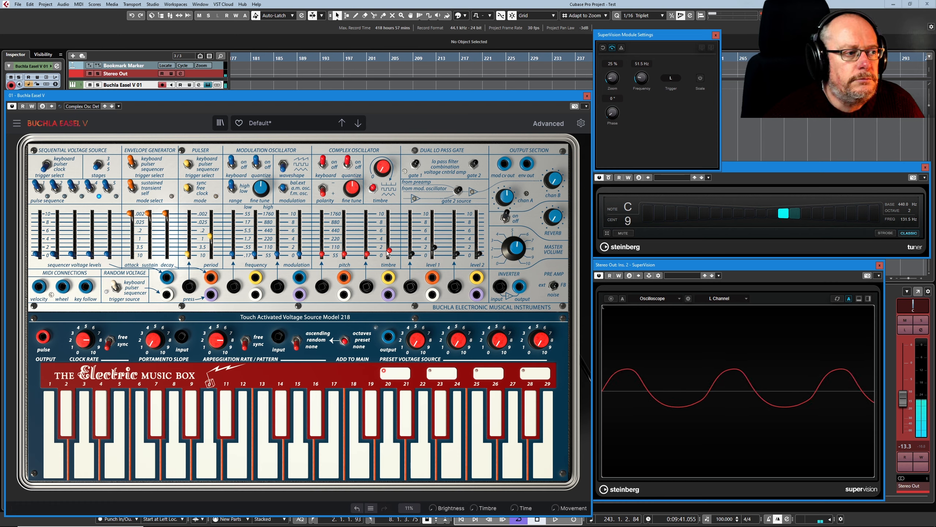
{"action": "left_click_drag", "start_coordinate": [387, 252], "coordinate": [387, 248]}
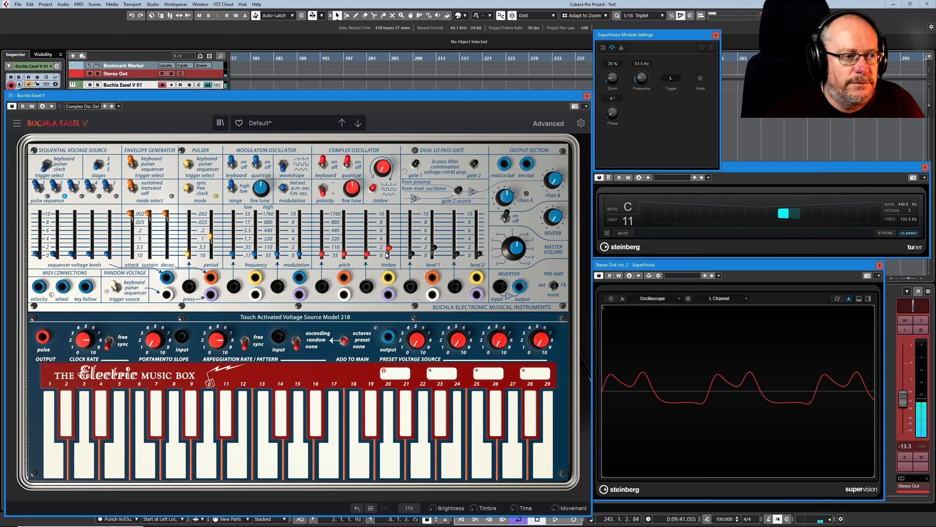
- Freeze the SuperVision scope, zero Gate 1 Level, unfreeze, then raise Level 1 to 0.152
{"action": "left_click", "coordinate": [610, 299]}
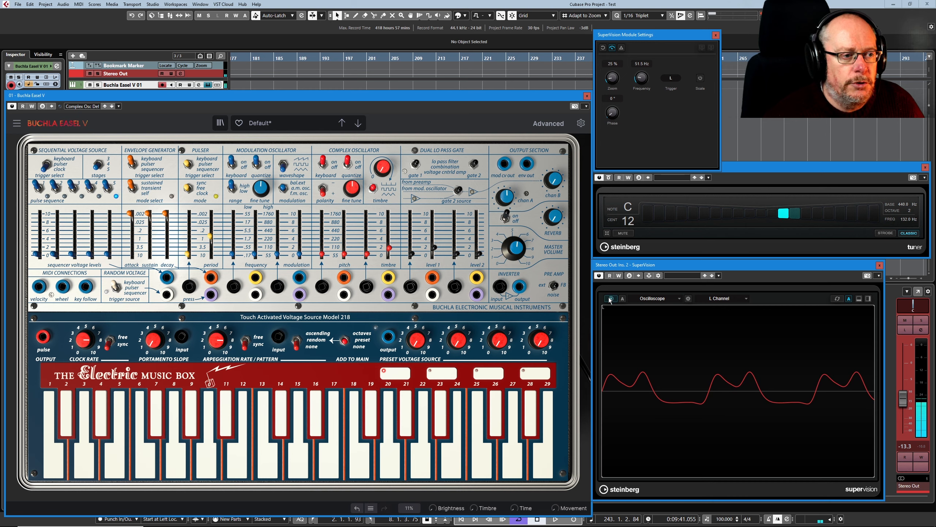
{"action": "left_click_drag", "start_coordinate": [434, 248], "coordinate": [433, 254]}
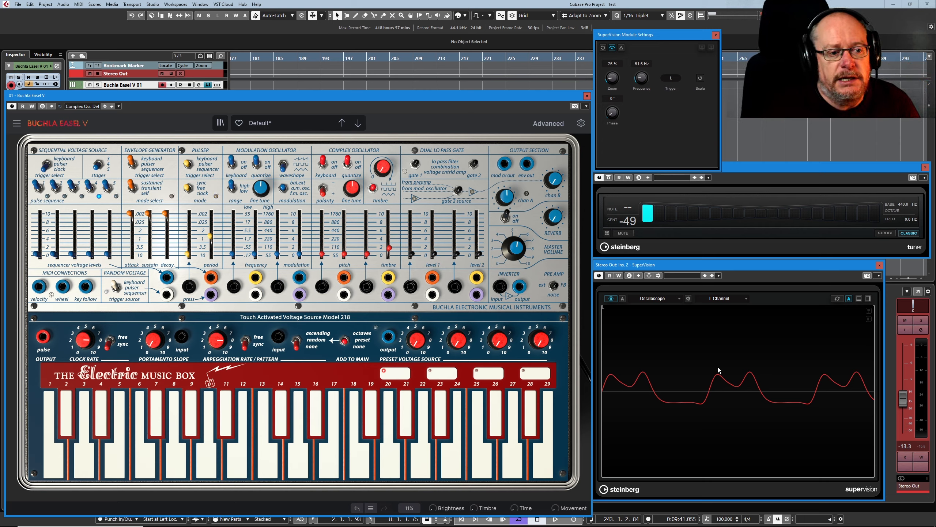
{"action": "left_click", "coordinate": [611, 299]}
{"action": "left_click_drag", "start_coordinate": [441, 257], "coordinate": [389, 222]}
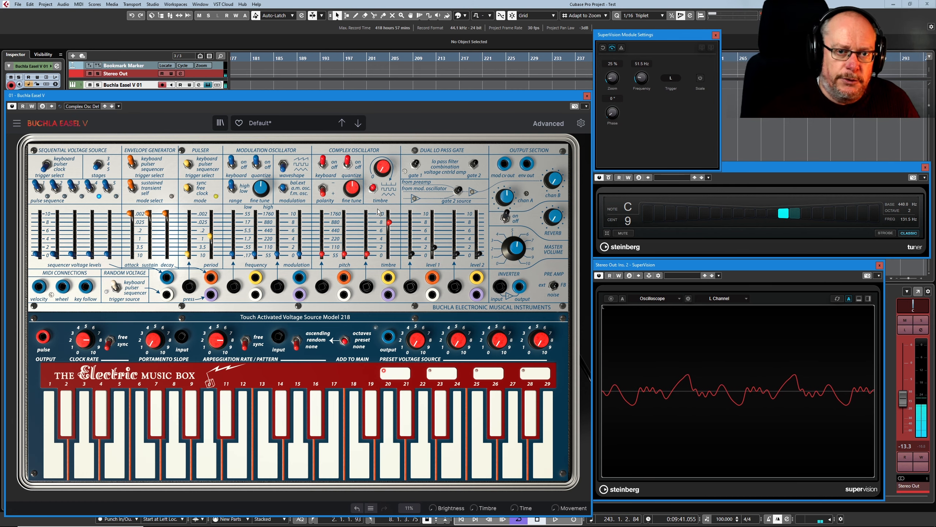
- Rebalance Complex Oscillator timbre and wave mix, ending at timbre 1.00 and wave mix about 0.596
{"action": "mouse_move", "coordinate": [390, 221]}
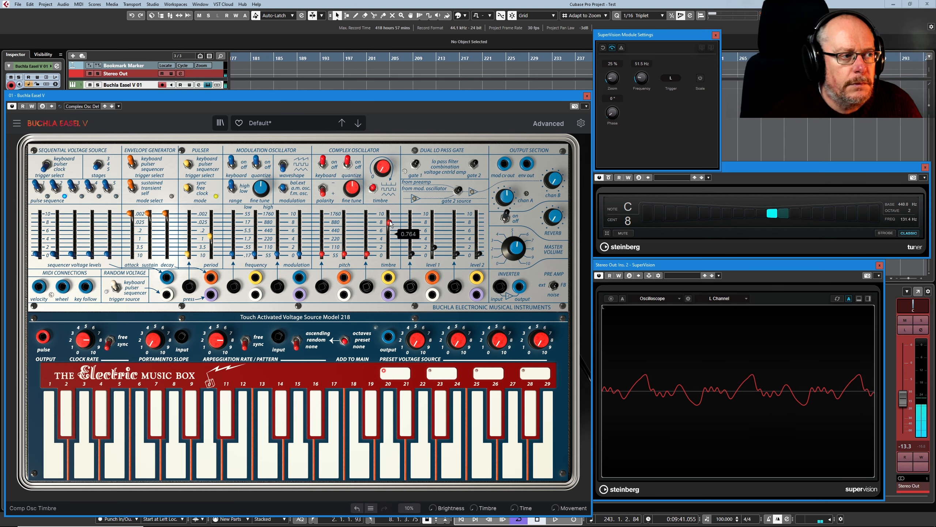
{"action": "left_click_drag", "start_coordinate": [390, 222], "coordinate": [389, 230]}
{"action": "mouse_move", "coordinate": [385, 169]}
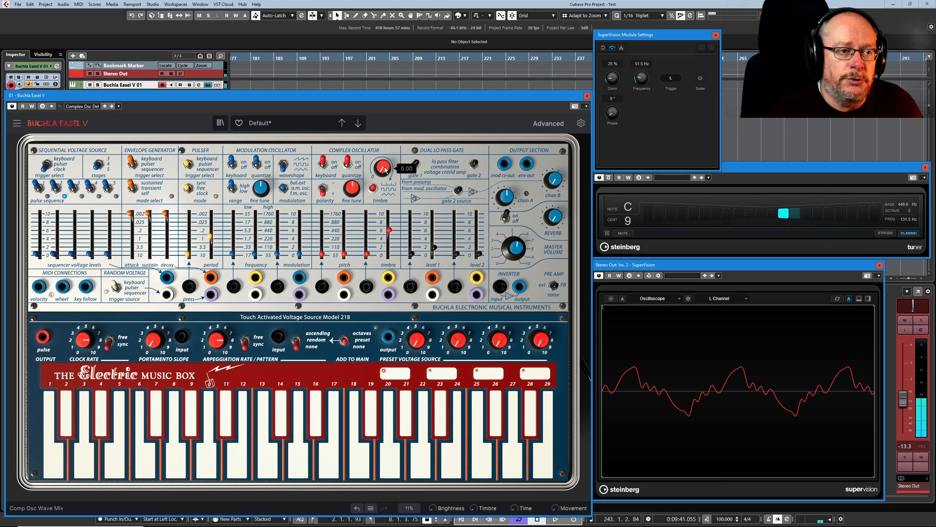
{"action": "left_click_drag", "start_coordinate": [385, 169], "coordinate": [385, 153]}
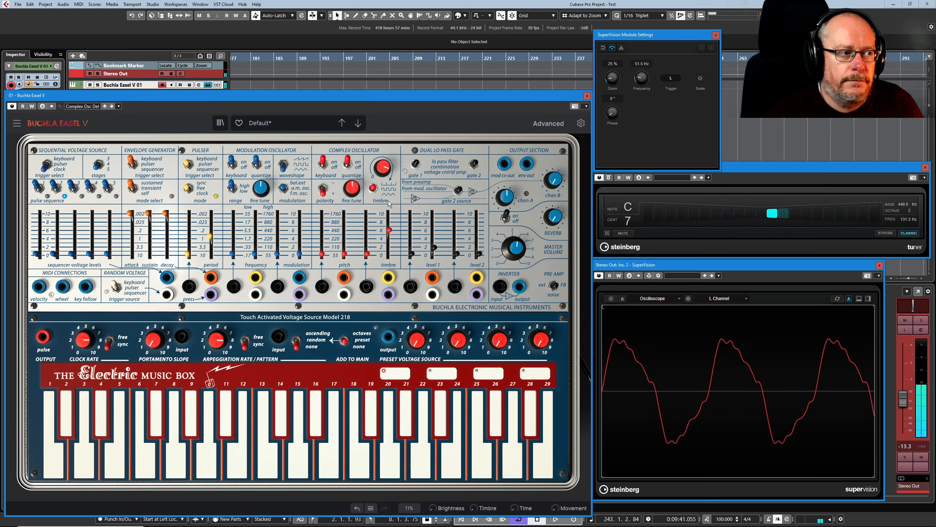
{"action": "mouse_move", "coordinate": [388, 229]}
{"action": "left_mouse_down"}
{"action": "mouse_move", "coordinate": [389, 242]}
{"action": "mouse_move", "coordinate": [389, 218]}
{"action": "left_mouse_up"}
{"action": "mouse_move", "coordinate": [384, 169]}
{"action": "left_mouse_down"}
{"action": "mouse_move", "coordinate": [384, 188]}
{"action": "mouse_move", "coordinate": [382, 168]}
{"action": "left_mouse_up"}
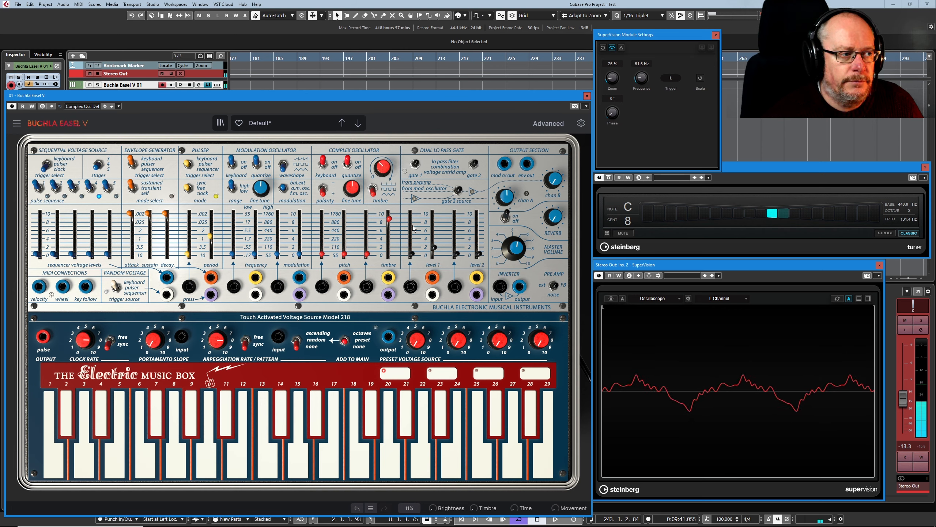
- Trim the timbre slightly, raise Gate 1 Level to hear the sine, then return it to 0
{"action": "left_click_drag", "start_coordinate": [389, 220], "coordinate": [434, 254]}
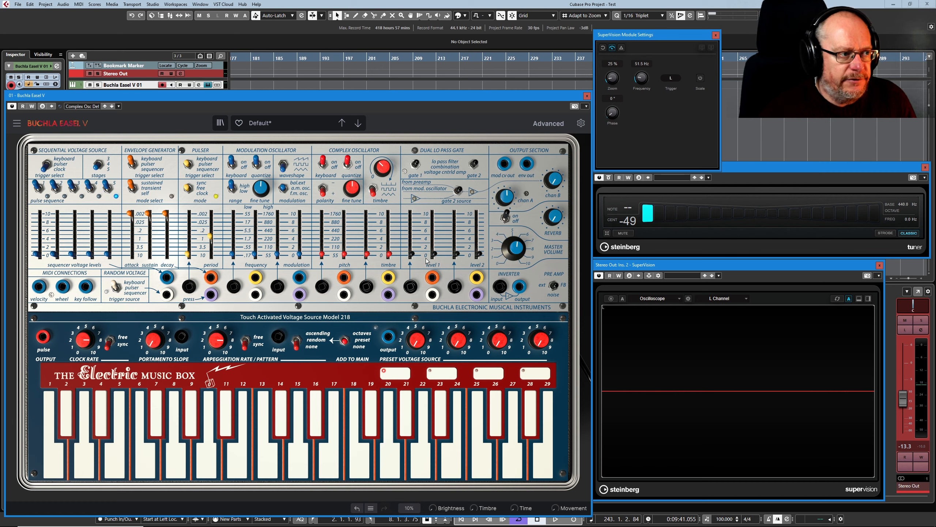
{"action": "mouse_move", "coordinate": [458, 245]}
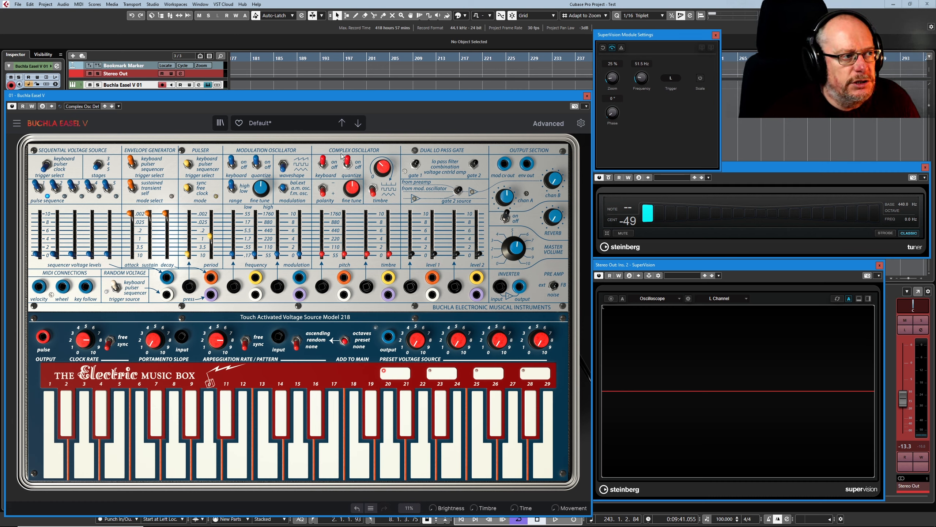
{"action": "left_click_drag", "start_coordinate": [435, 255], "coordinate": [435, 248]}
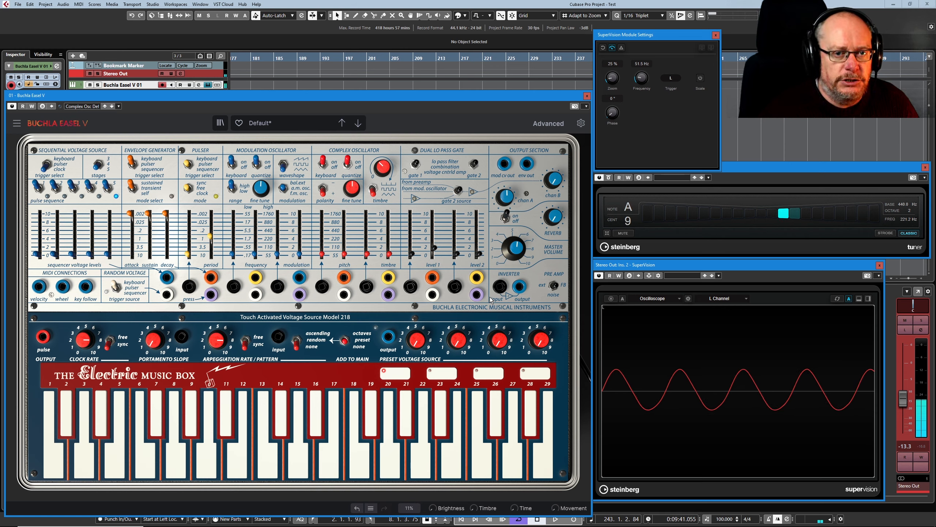
{"action": "left_click_drag", "start_coordinate": [435, 251], "coordinate": [432, 260]}
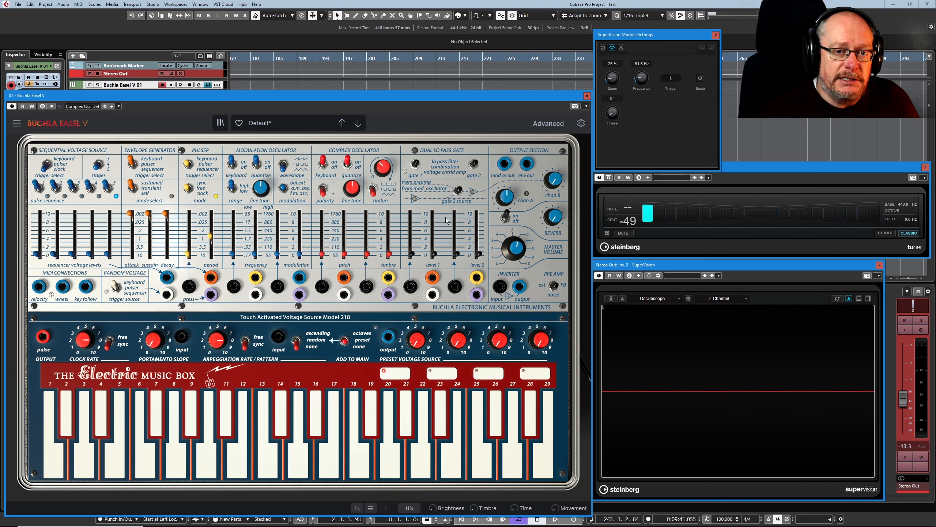
- Enable Complex Oscillator keyboard tracking, check the sine with Level 1 raised, then drop Level 1 to 0
{"action": "left_click", "coordinate": [322, 166]}
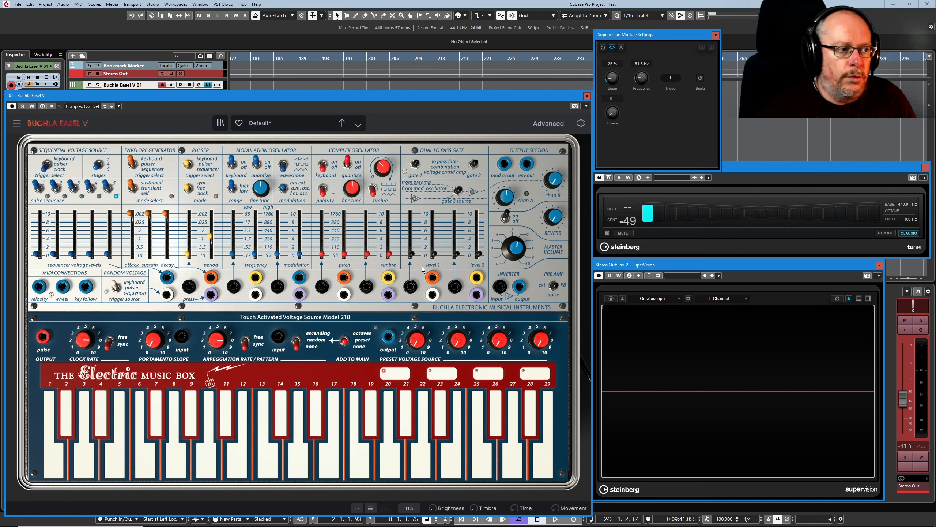
{"action": "mouse_move", "coordinate": [436, 258]}
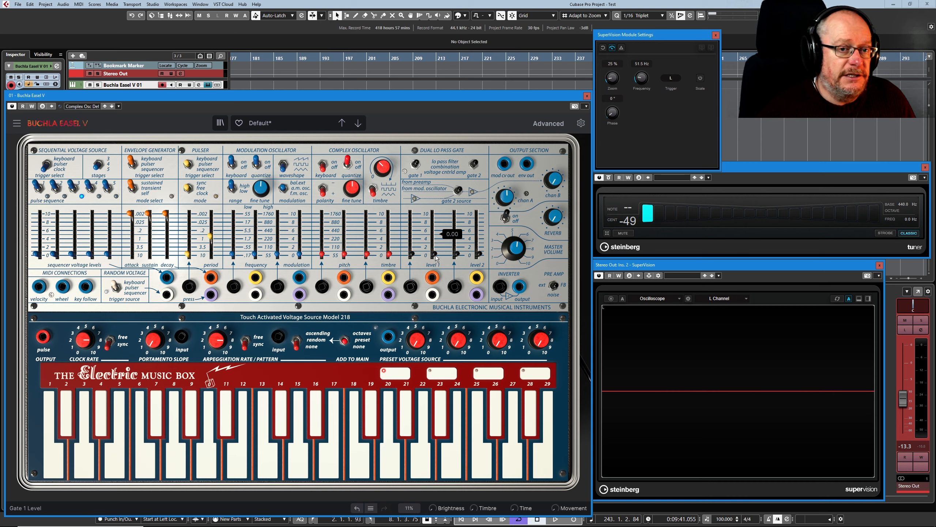
{"action": "left_click_drag", "start_coordinate": [434, 254], "coordinate": [433, 248]}
{"action": "mouse_move", "coordinate": [414, 237]}
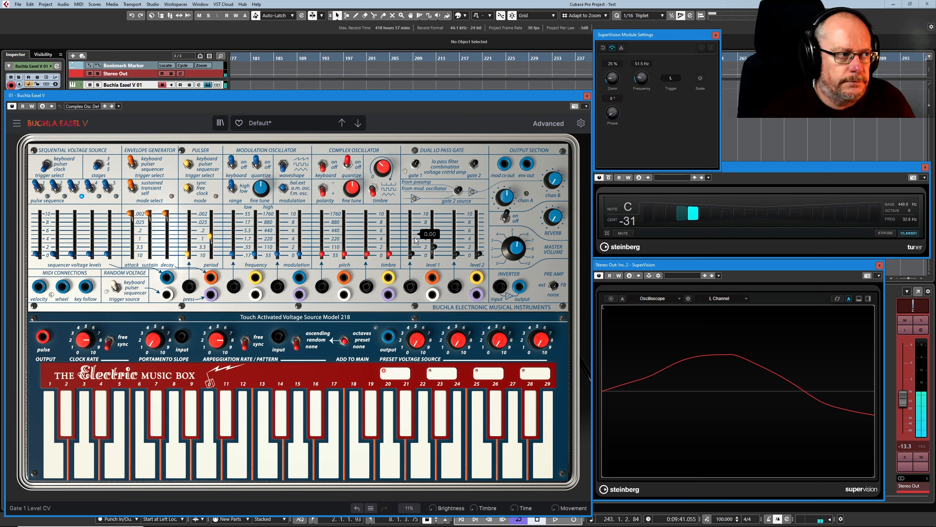
{"action": "left_click", "coordinate": [323, 167]}
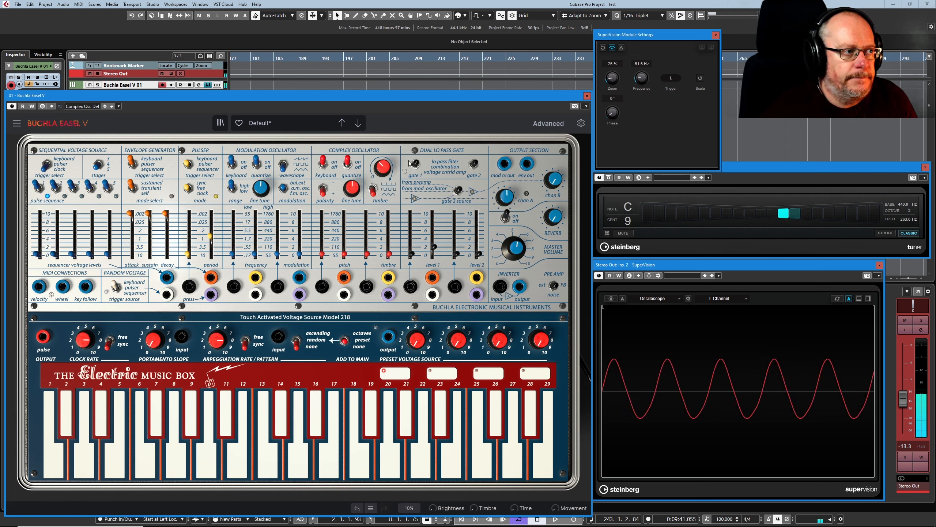
{"action": "left_click_drag", "start_coordinate": [434, 247], "coordinate": [435, 254]}
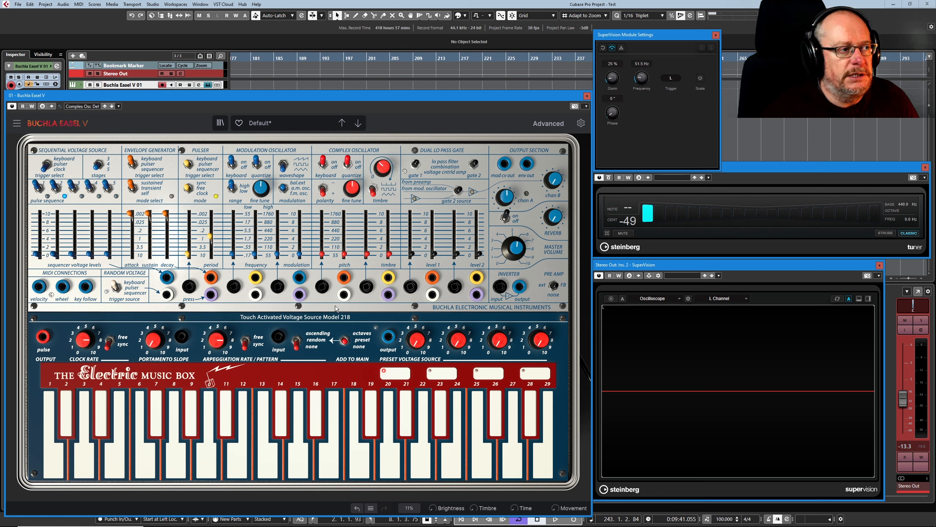
- Raise Level 1, sweep the Complex Oscillator pitch up, then drop it to its lowest position
{"action": "left_click_drag", "start_coordinate": [441, 255], "coordinate": [435, 247]}
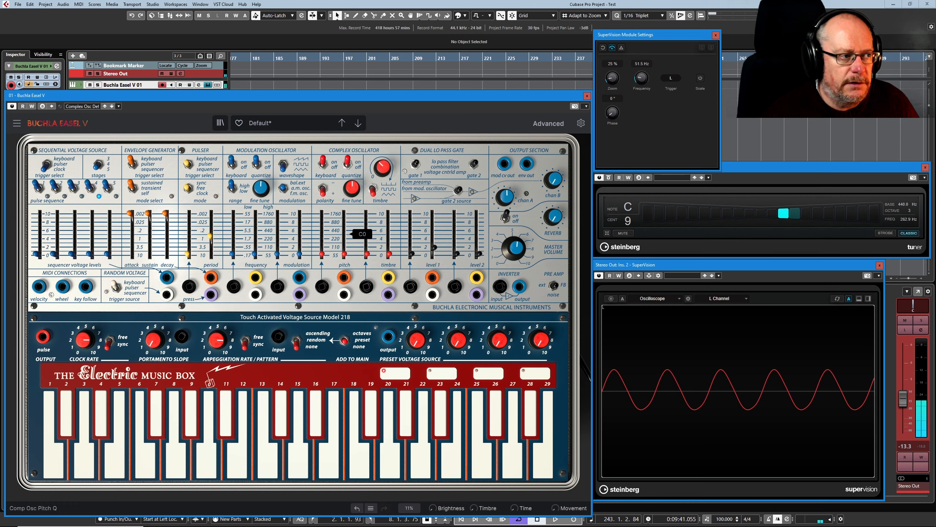
{"action": "mouse_move", "coordinate": [344, 254]}
{"action": "left_mouse_down"}
{"action": "mouse_move", "coordinate": [344, 223]}
{"action": "mouse_move", "coordinate": [343, 242]}
{"action": "left_mouse_up"}
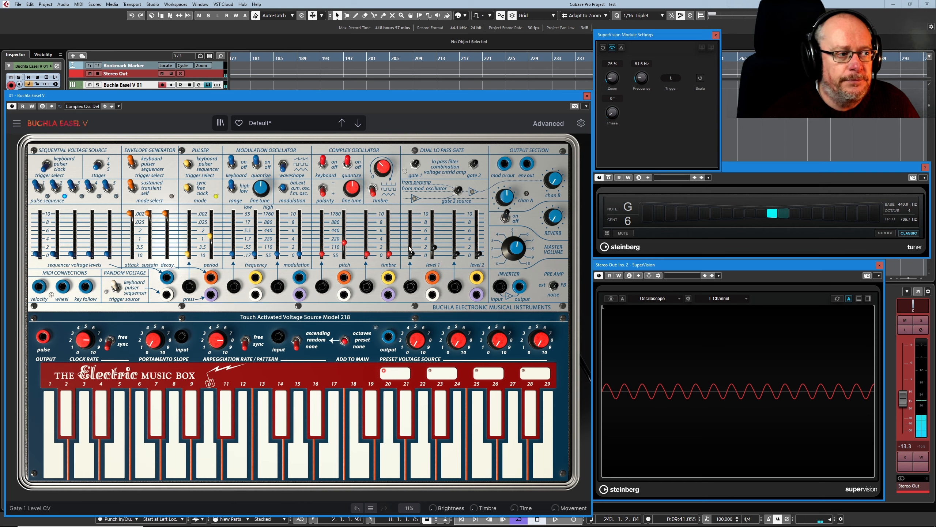
{"action": "left_click_drag", "start_coordinate": [344, 243], "coordinate": [344, 249]}
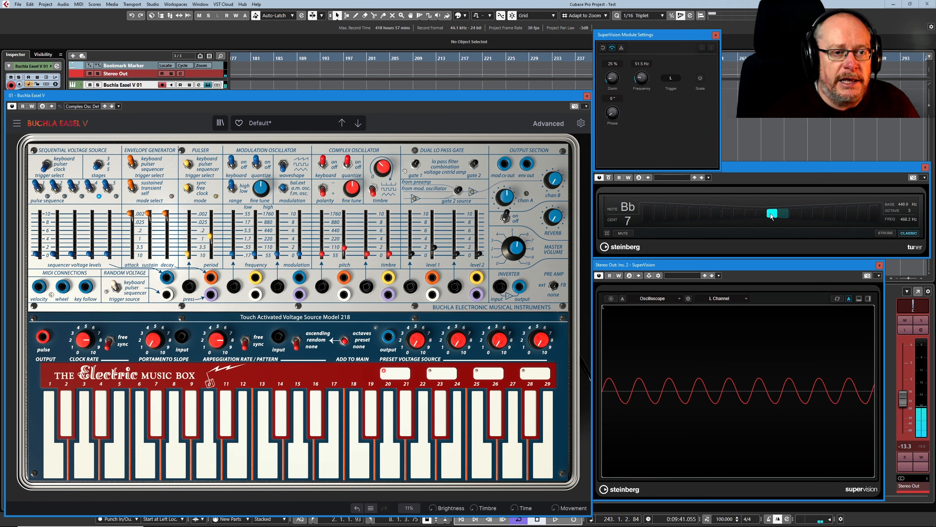
{"action": "mouse_move", "coordinate": [345, 248]}
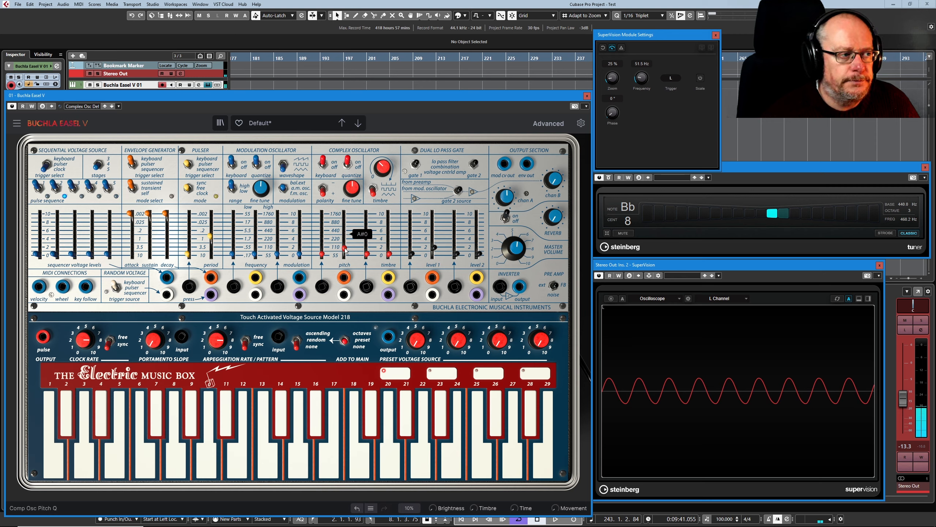
{"action": "left_click_drag", "start_coordinate": [344, 248], "coordinate": [344, 255]}
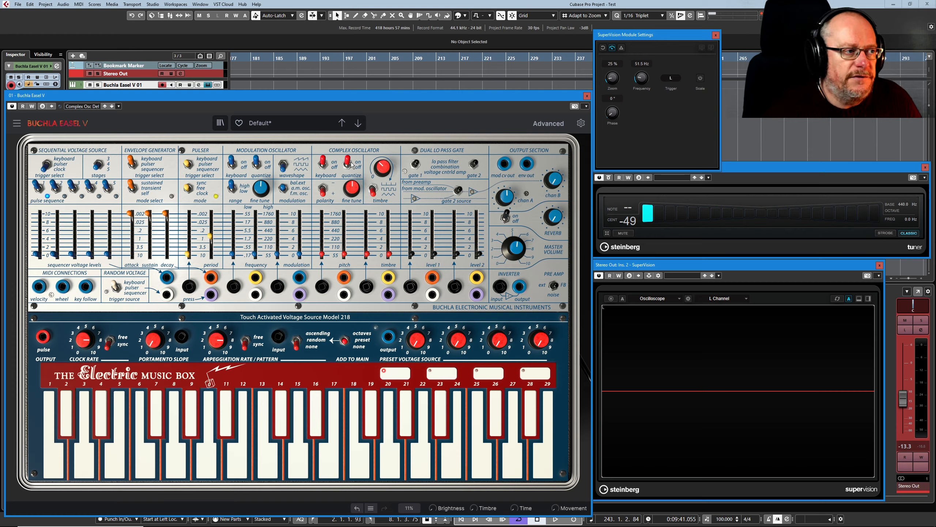
- Raise Level 1 to restart the sound and nudge the Complex Oscillator pitch upward
{"action": "left_click_drag", "start_coordinate": [434, 254], "coordinate": [434, 248]}
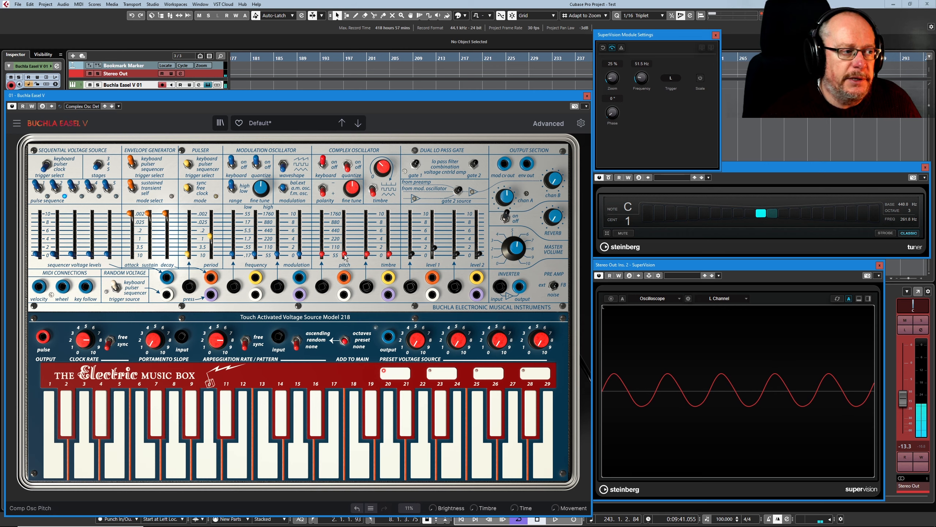
{"action": "mouse_move", "coordinate": [346, 257]}
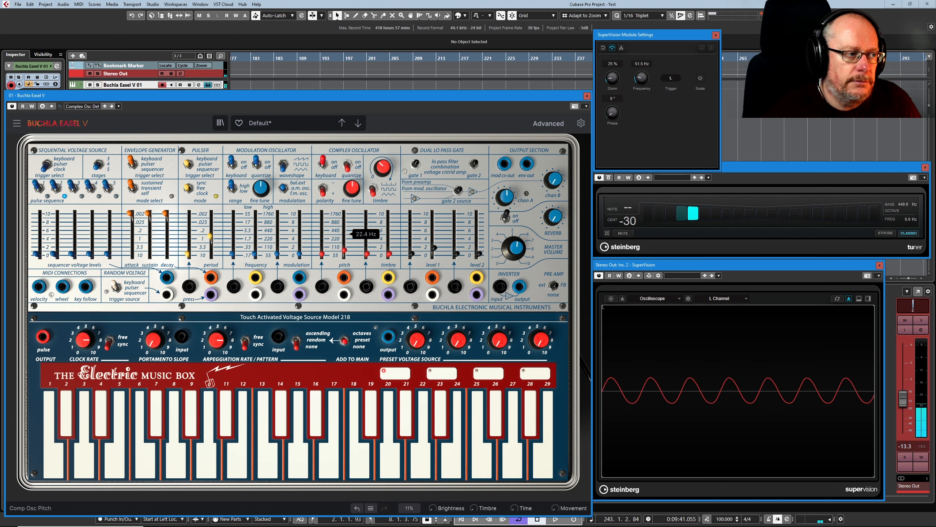
{"action": "mouse_move", "coordinate": [344, 254]}
{"action": "left_mouse_down"}
{"action": "mouse_move", "coordinate": [344, 229]}
{"action": "mouse_move", "coordinate": [344, 254]}
{"action": "left_mouse_up"}
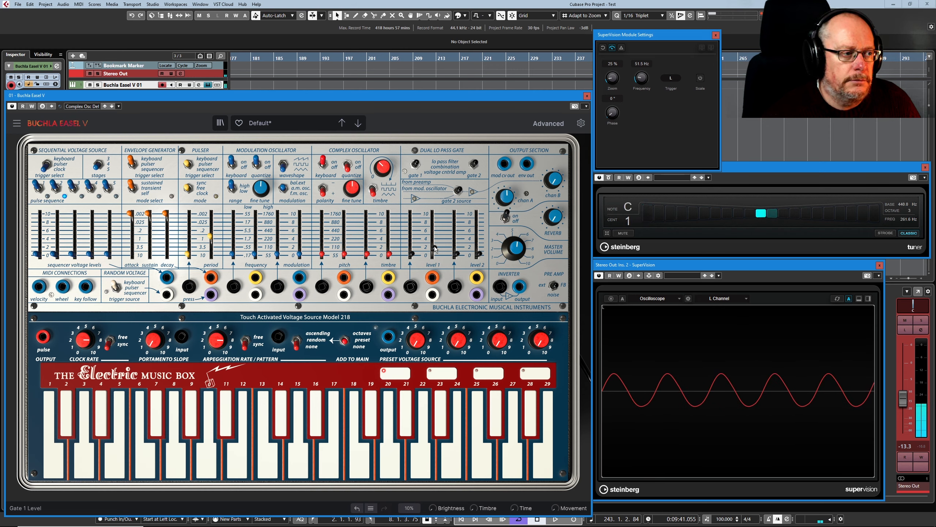
- Adjust Fine Tune until the tuner reads C at -3 cents (261.1 Hz), then drop Level 1 to 0
{"action": "mouse_move", "coordinate": [435, 252]}
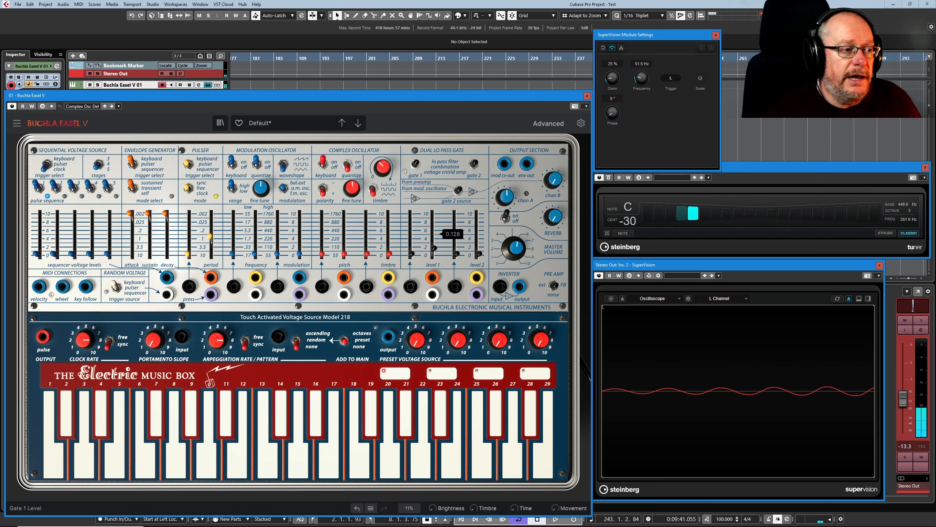
{"action": "left_click_drag", "start_coordinate": [352, 192], "coordinate": [363, 201]}
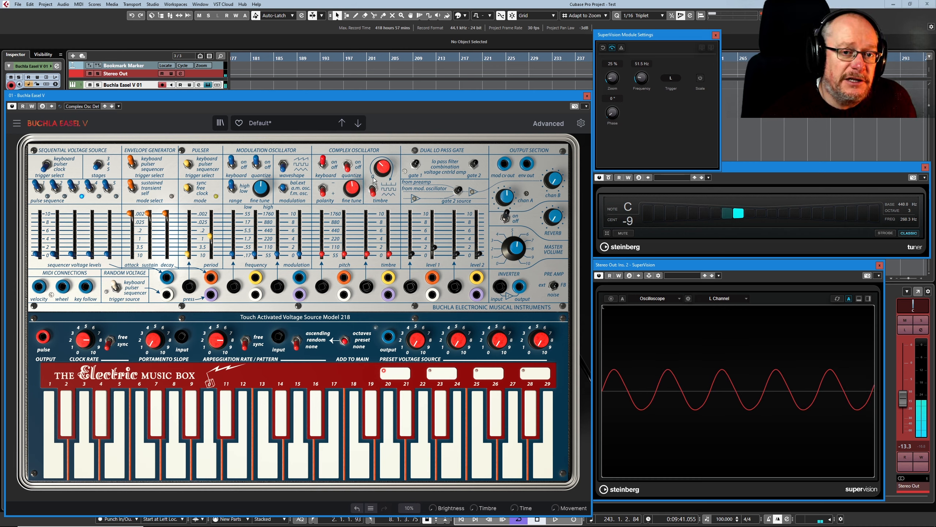
{"action": "mouse_move", "coordinate": [354, 190]}
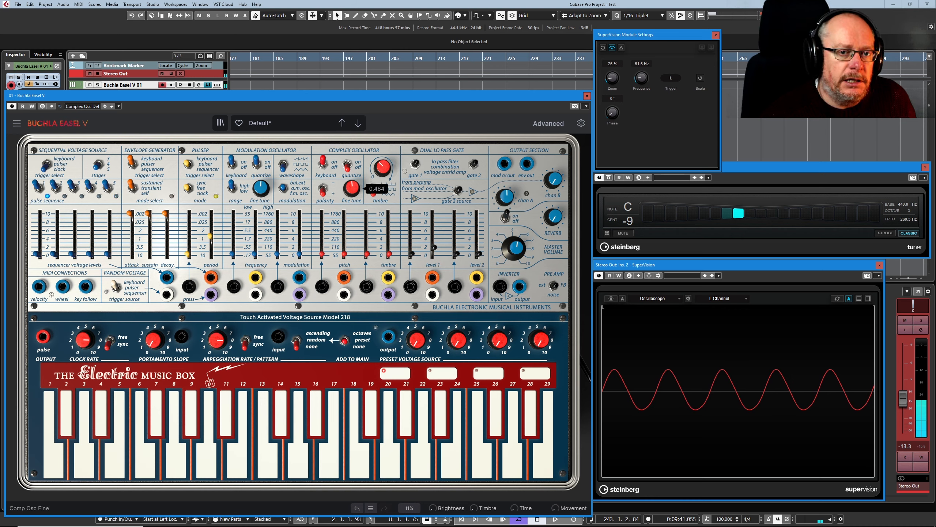
{"action": "left_click_drag", "start_coordinate": [352, 188], "coordinate": [353, 147]}
{"action": "mouse_move", "coordinate": [352, 190]}
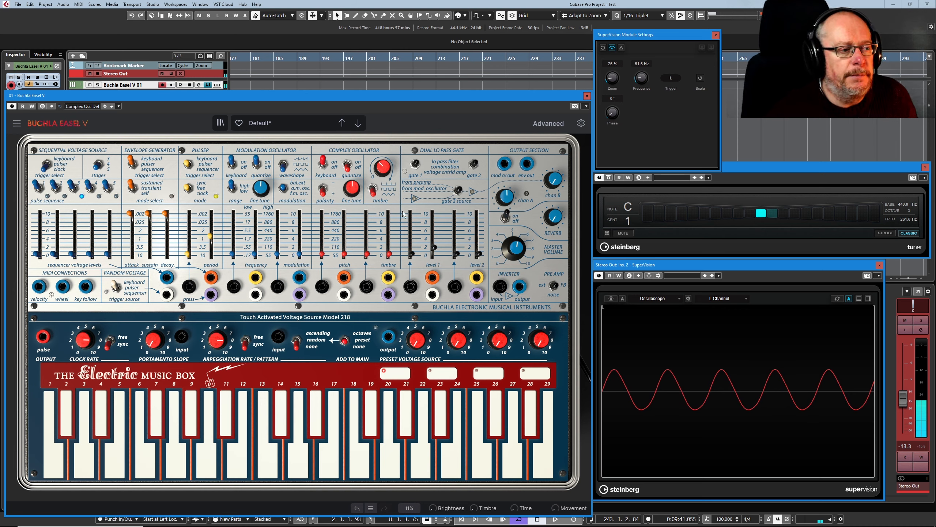
{"action": "left_click_drag", "start_coordinate": [435, 247], "coordinate": [435, 257]}
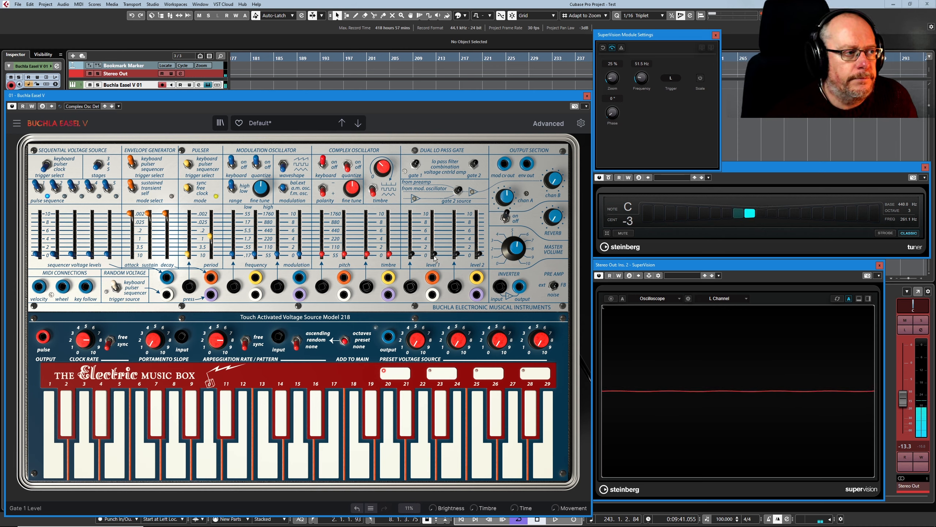